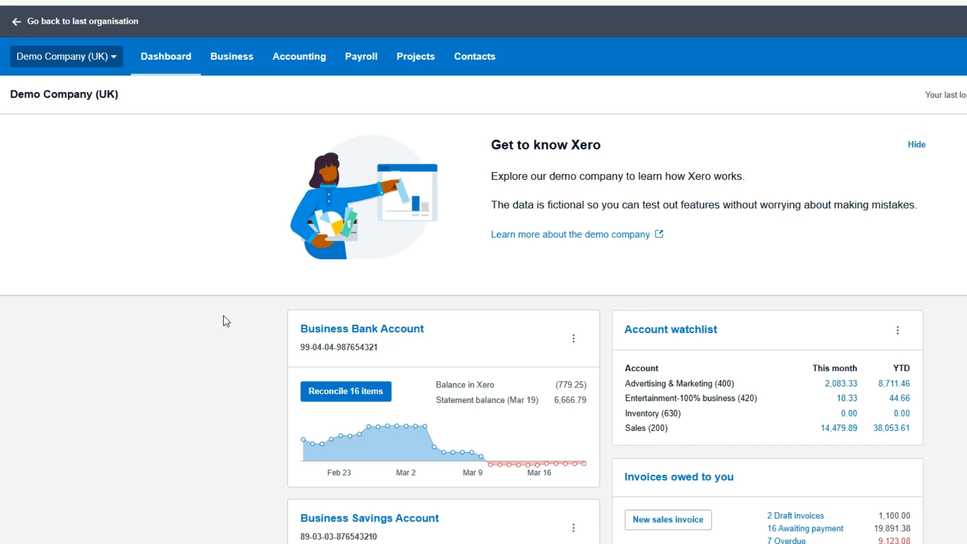
- Open the manual journals list and review its draft, voided, repeating and archived journals
{"action": "left_click", "coordinate": [301, 65]}
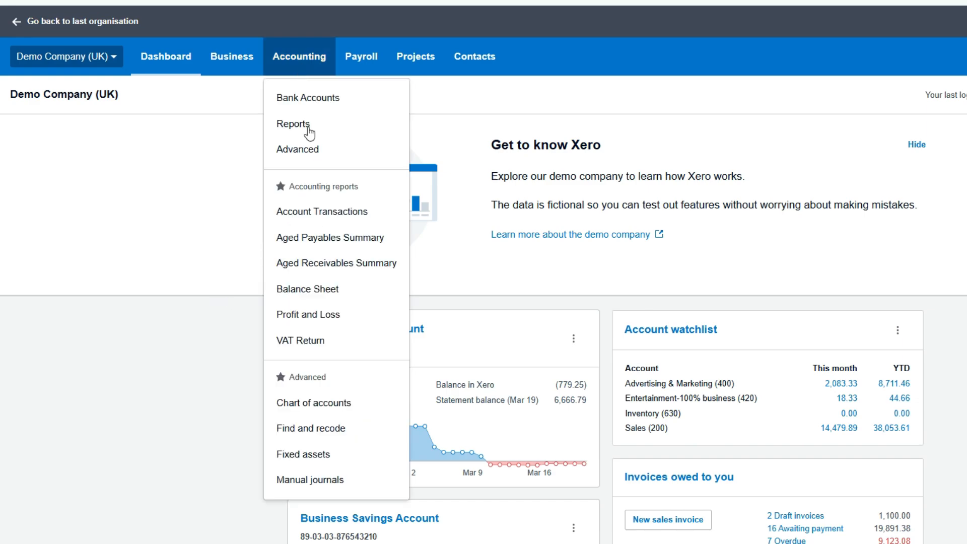
{"action": "left_click", "coordinate": [310, 481]}
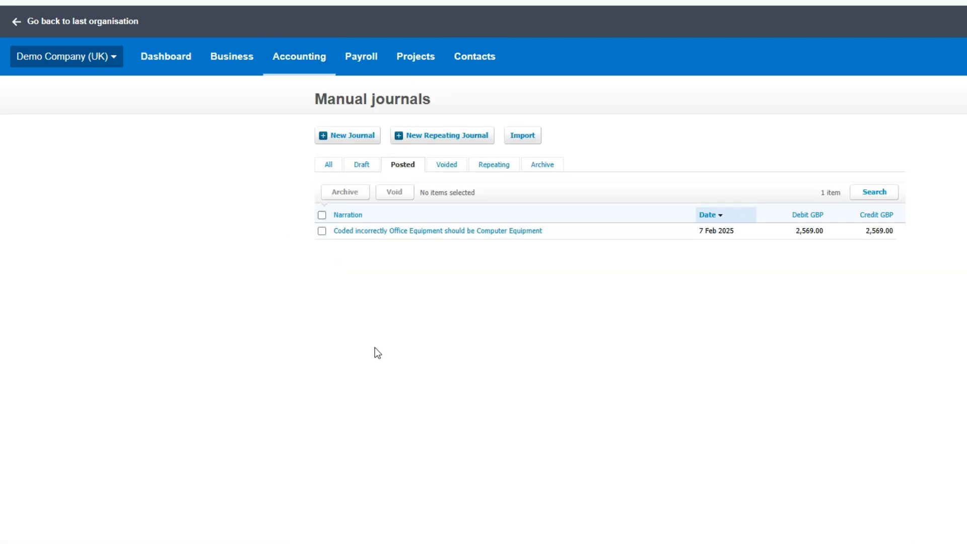
{"action": "left_click", "coordinate": [361, 164]}
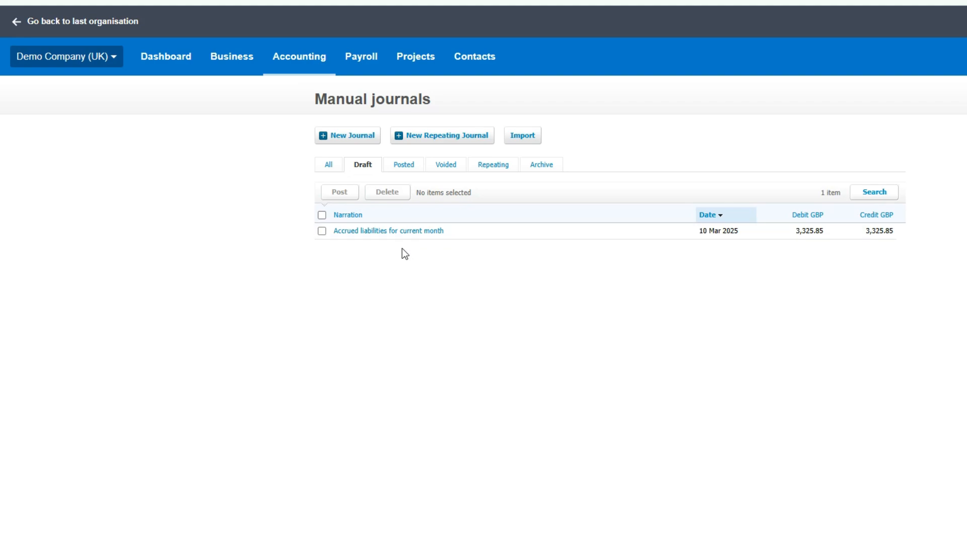
{"action": "left_click", "coordinate": [446, 165]}
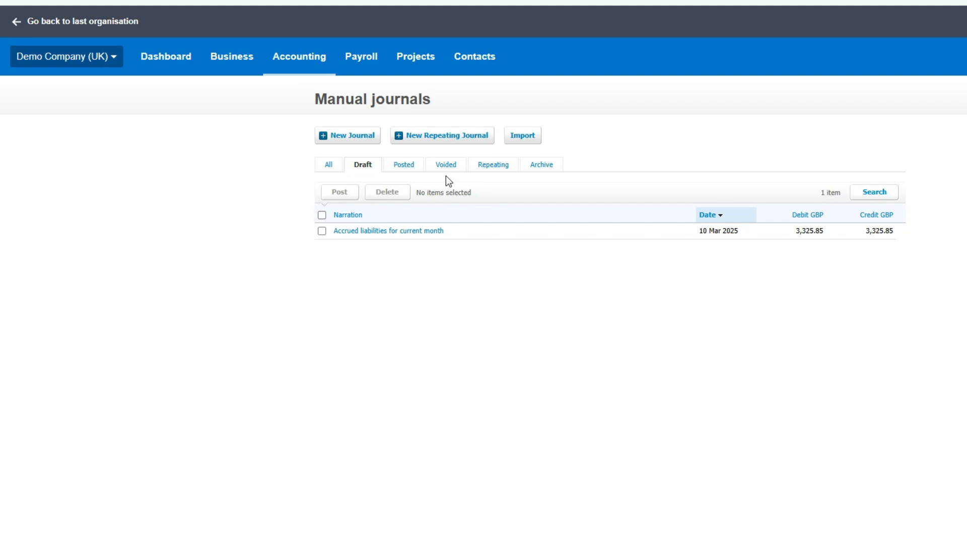
{"action": "left_click", "coordinate": [493, 167]}
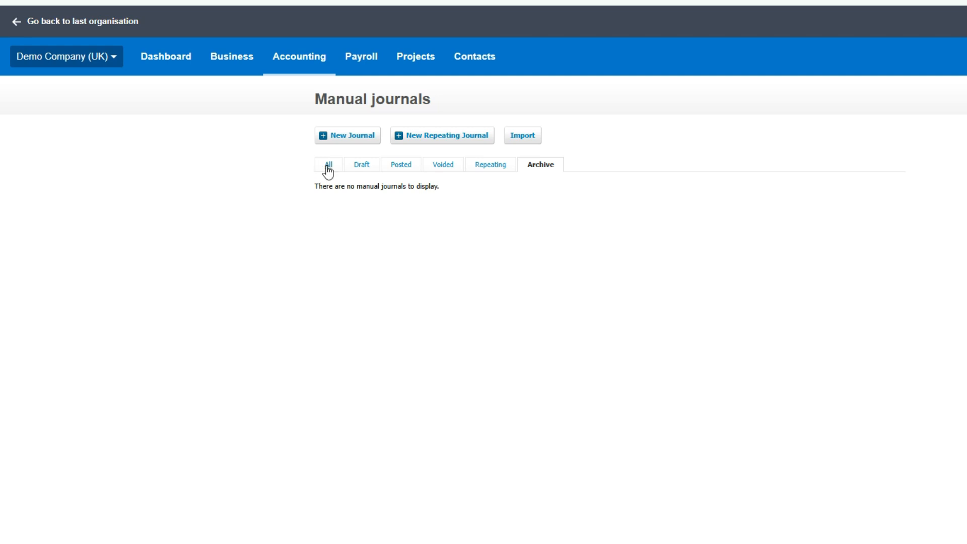
- Start a new manual journal with the narration "accountancy accrual for march" and the date 24 Mar 2025
{"action": "left_click", "coordinate": [355, 139]}
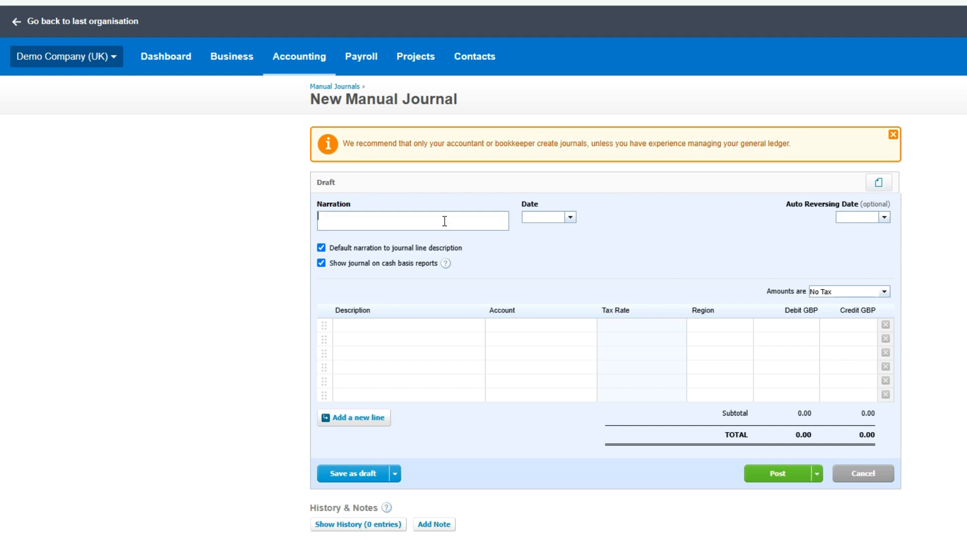
{"action": "type", "text": "accountancy accrual for march"}
{"action": "left_click", "coordinate": [570, 217]}
{"action": "left_click", "coordinate": [554, 316]}
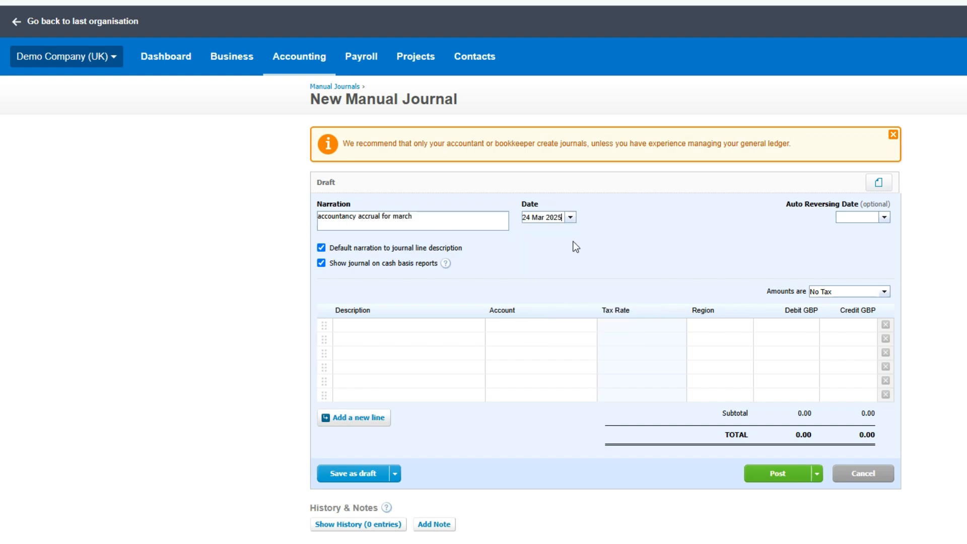
- Set the journal's auto reversing date to 2 Apr 2025
{"action": "left_click", "coordinate": [883, 217]}
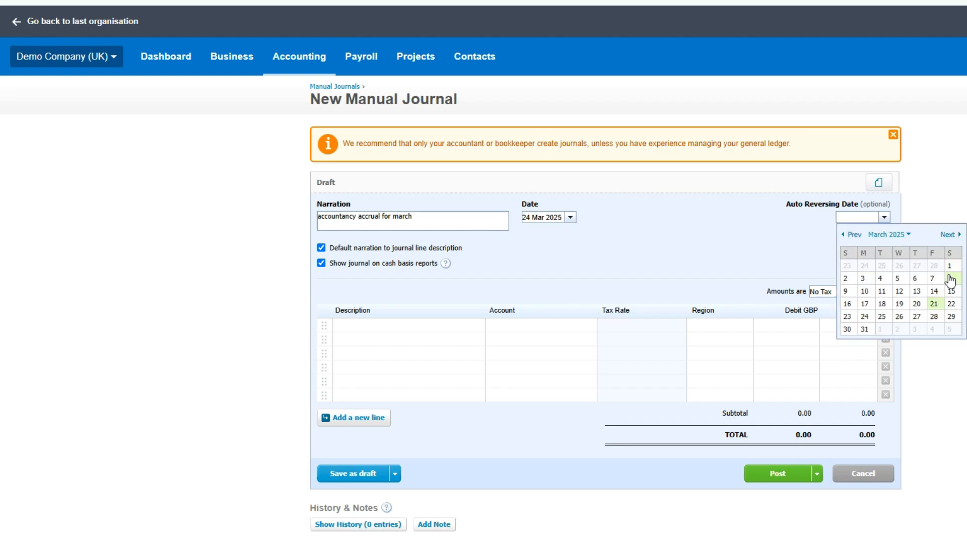
{"action": "left_click", "coordinate": [947, 236]}
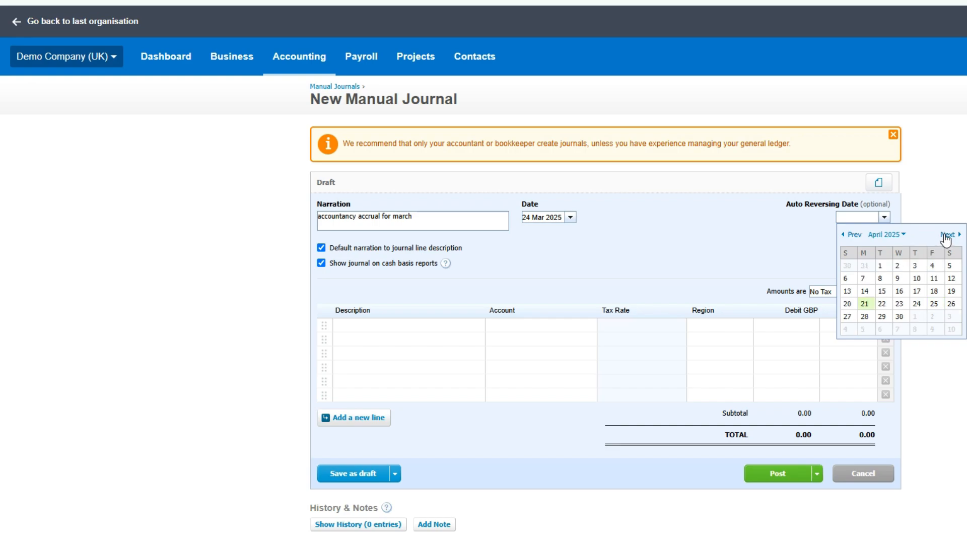
{"action": "left_click", "coordinate": [899, 266]}
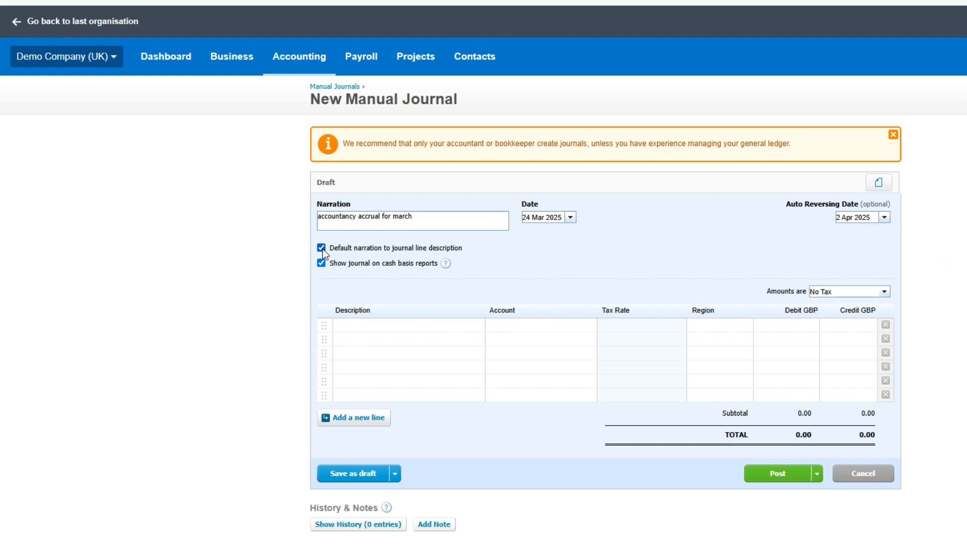
- Fill the first line with the default narration, account 401 - Audit & Accountancy fees and debit 1000, and exclude the journal from cash basis reports
{"action": "left_click", "coordinate": [387, 325]}
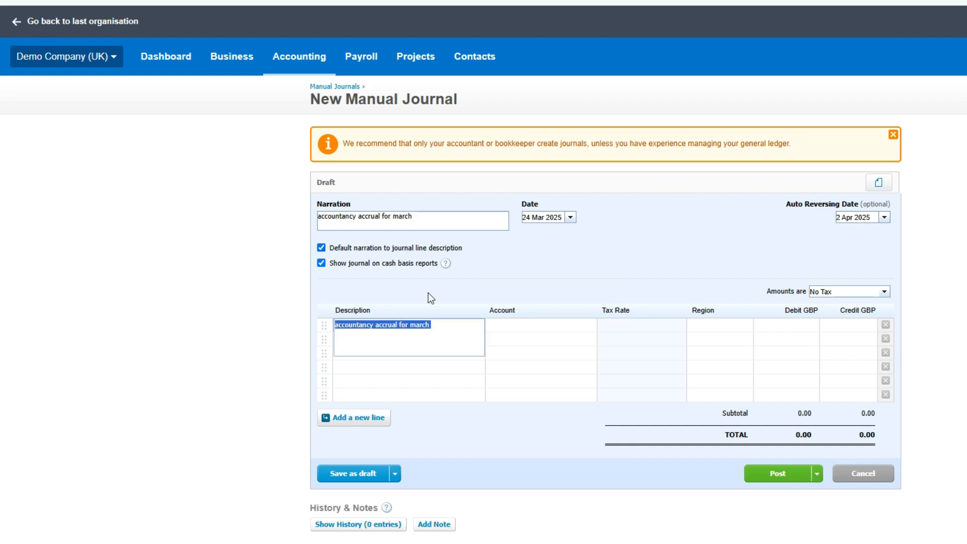
{"action": "left_click", "coordinate": [431, 273]}
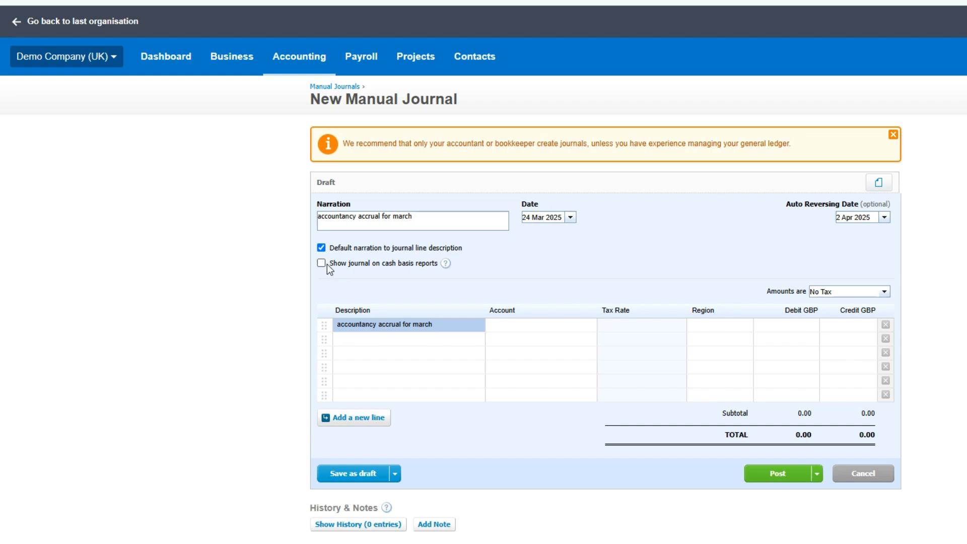
{"action": "left_click", "coordinate": [540, 326]}
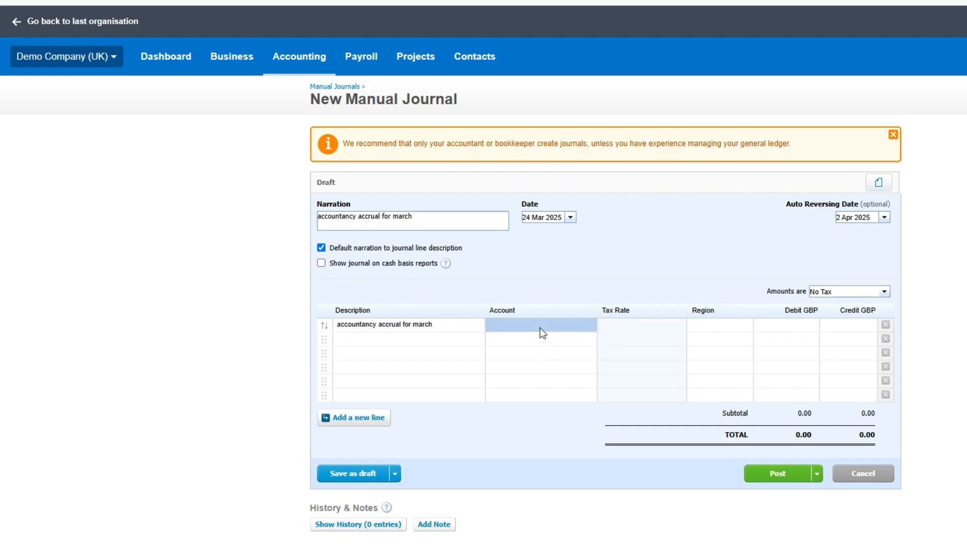
{"action": "type", "text": "acco"}
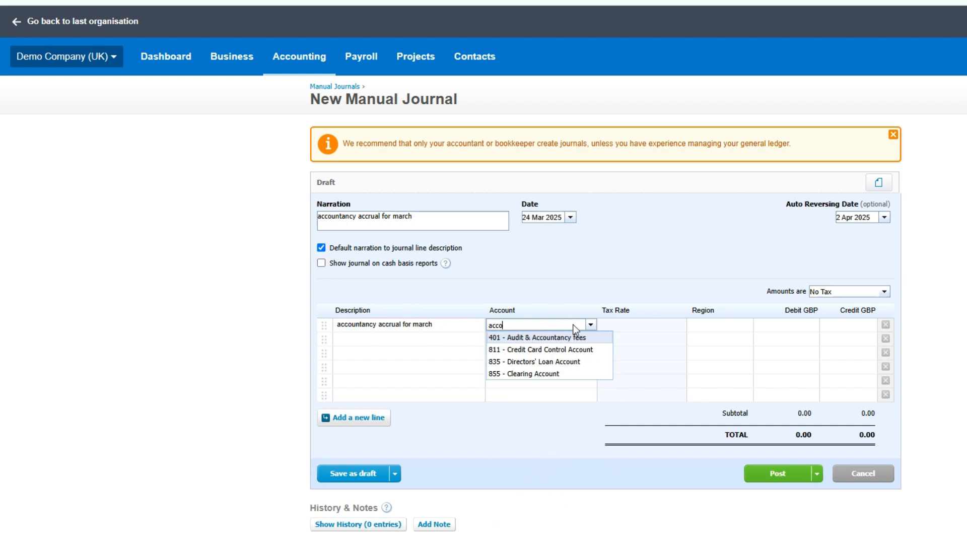
{"action": "left_click", "coordinate": [576, 336]}
{"action": "left_click", "coordinate": [721, 329]}
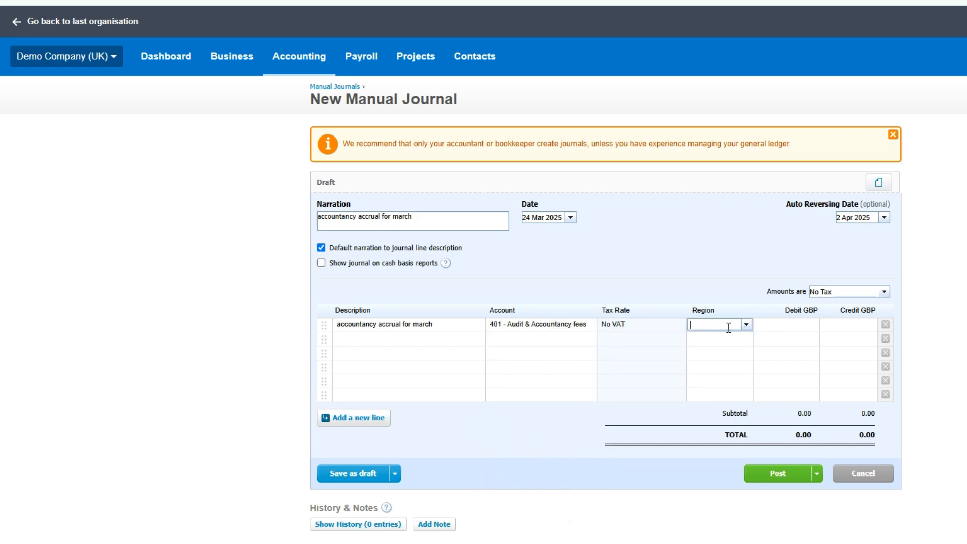
{"action": "left_click", "coordinate": [747, 325]}
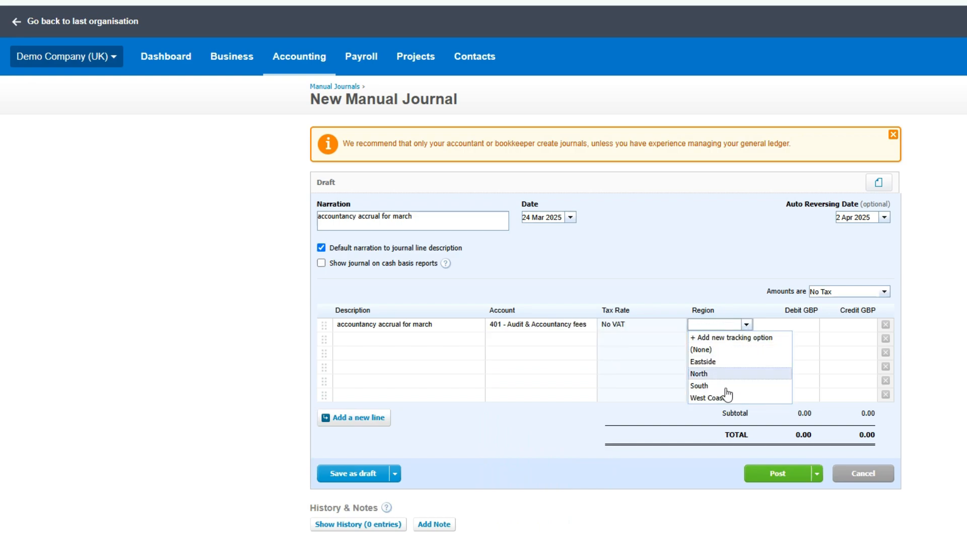
{"action": "left_click", "coordinate": [796, 330]}
{"action": "type", "text": "1000"}
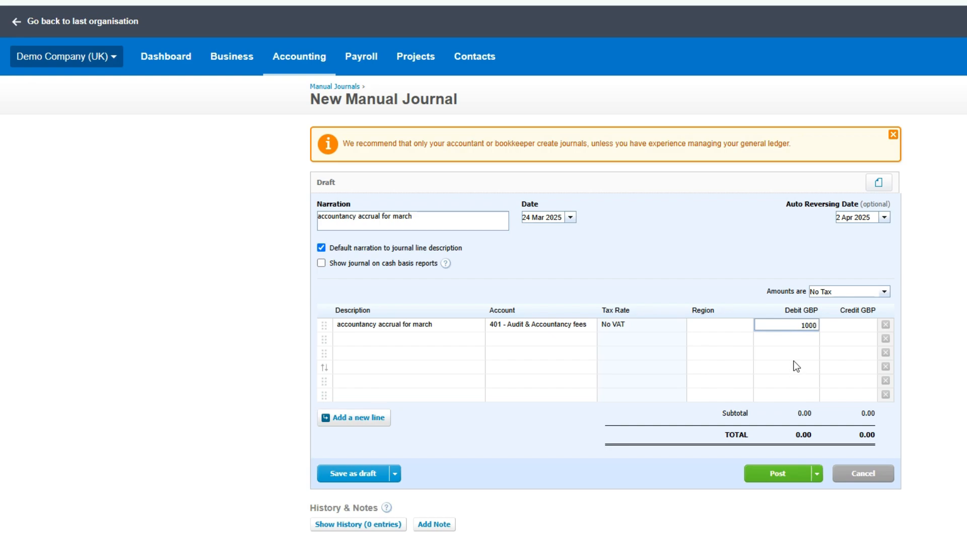
- Fill the second journal line with the default narration, account 805 - Accruals and a credit of 1000
{"action": "left_click", "coordinate": [842, 340]}
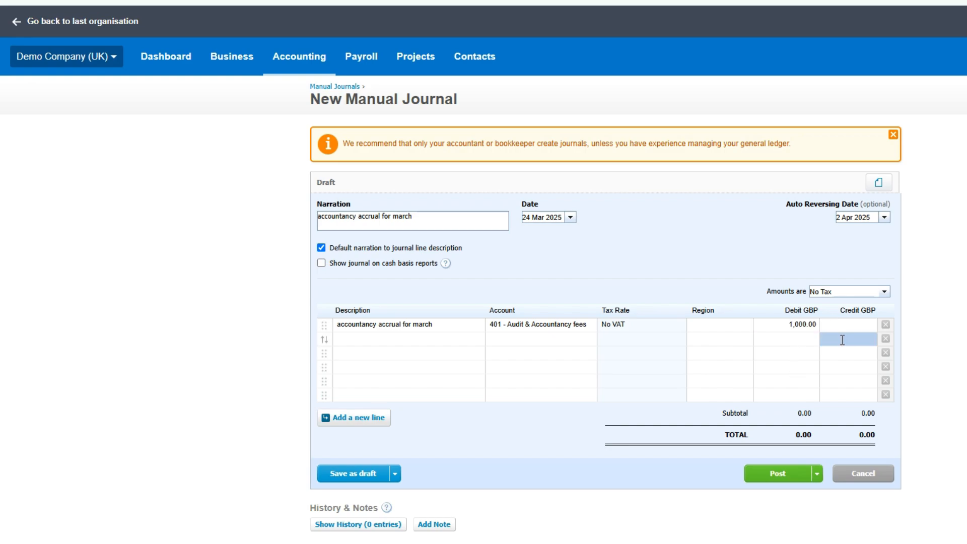
{"action": "left_click", "coordinate": [388, 340]}
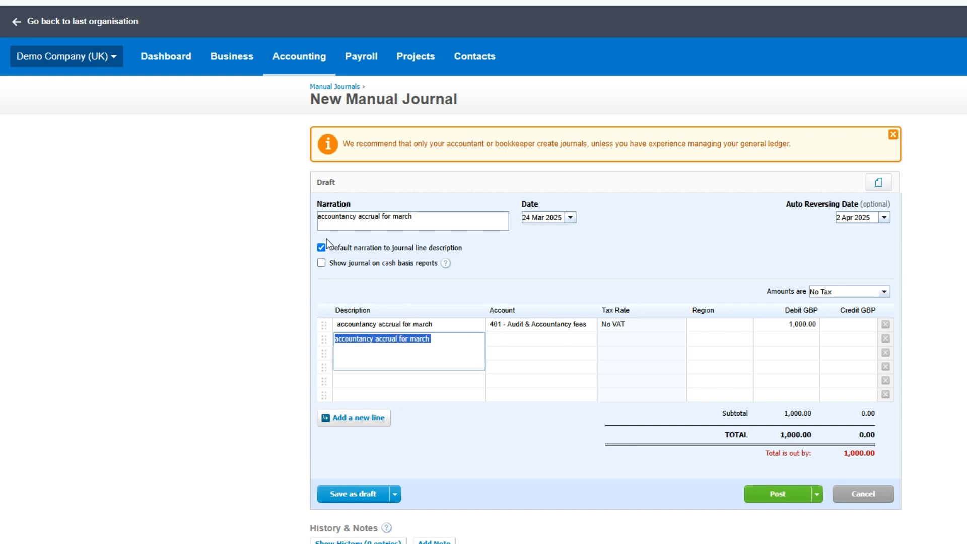
{"action": "left_click", "coordinate": [506, 340]}
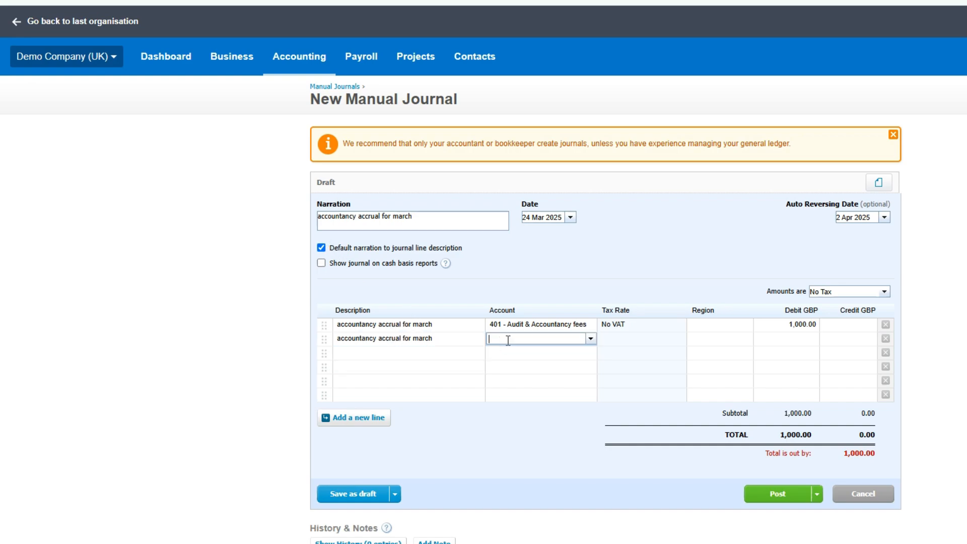
{"action": "type", "text": "acc"}
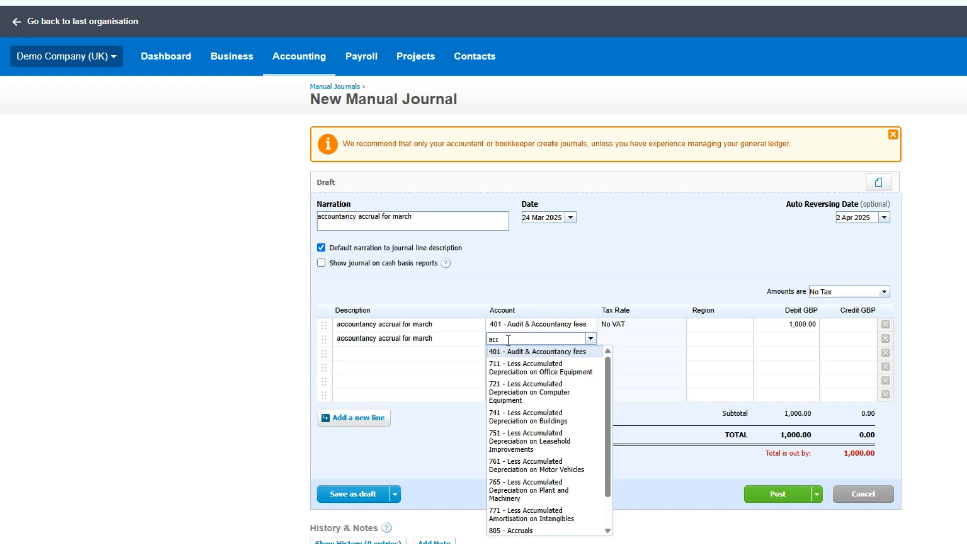
{"action": "type", "text": "ru"}
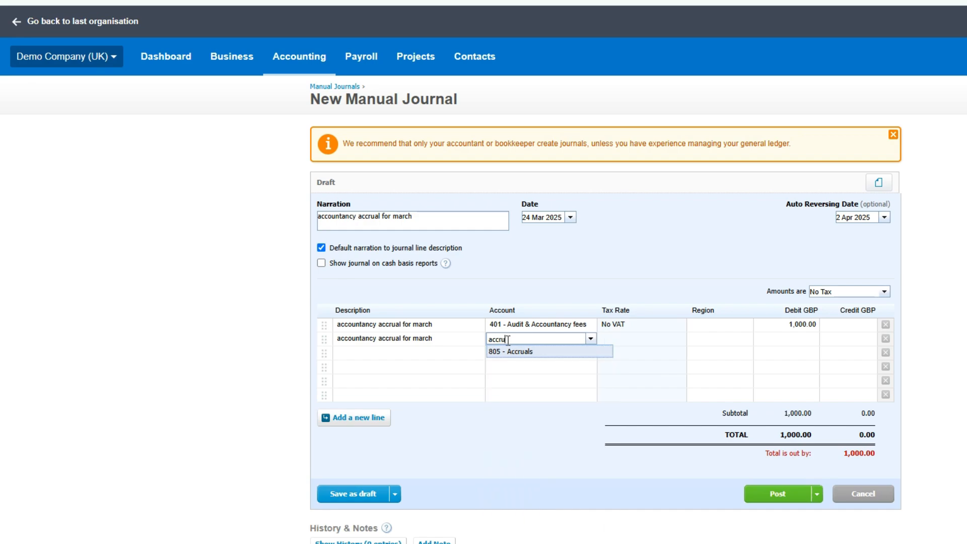
{"action": "left_click", "coordinate": [534, 352]}
{"action": "left_click", "coordinate": [858, 337]}
{"action": "type", "text": "1000"}
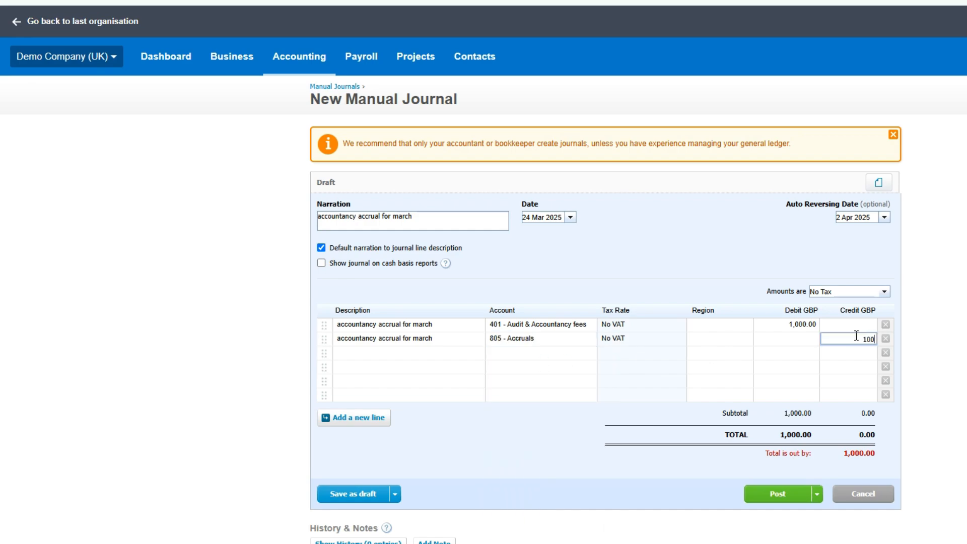
{"action": "left_click", "coordinate": [832, 379]}
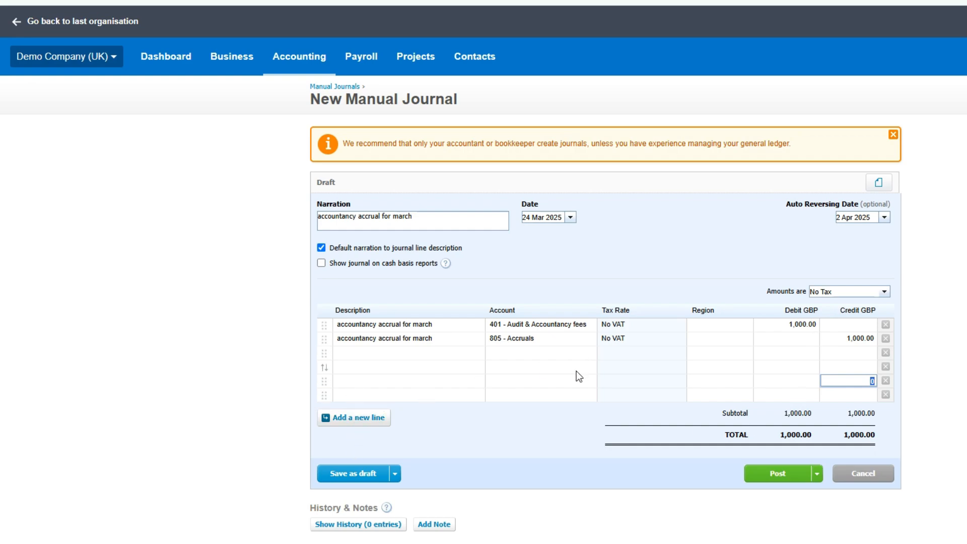
- Post the manual journal and show the list of posted journals
{"action": "left_click", "coordinate": [877, 184]}
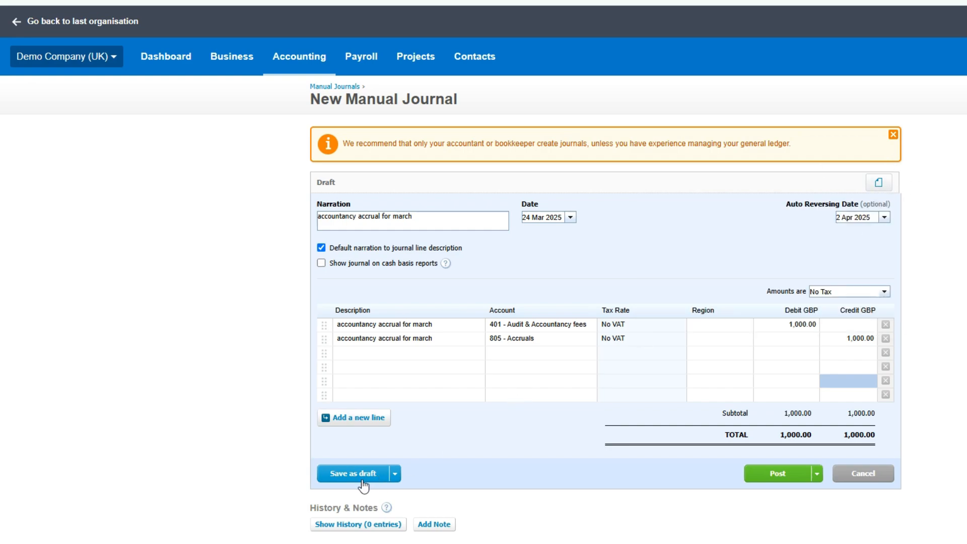
{"action": "left_click", "coordinate": [785, 476]}
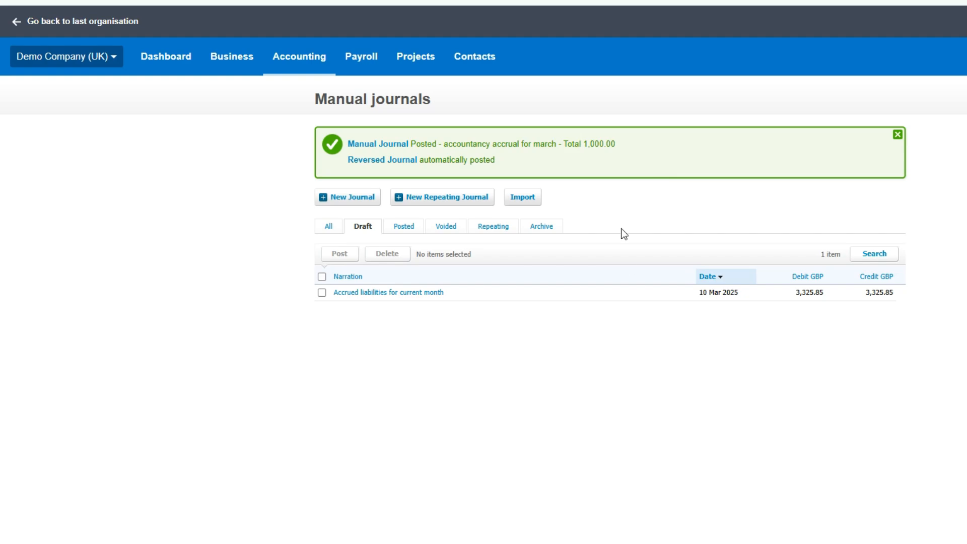
{"action": "left_click", "coordinate": [404, 227]}
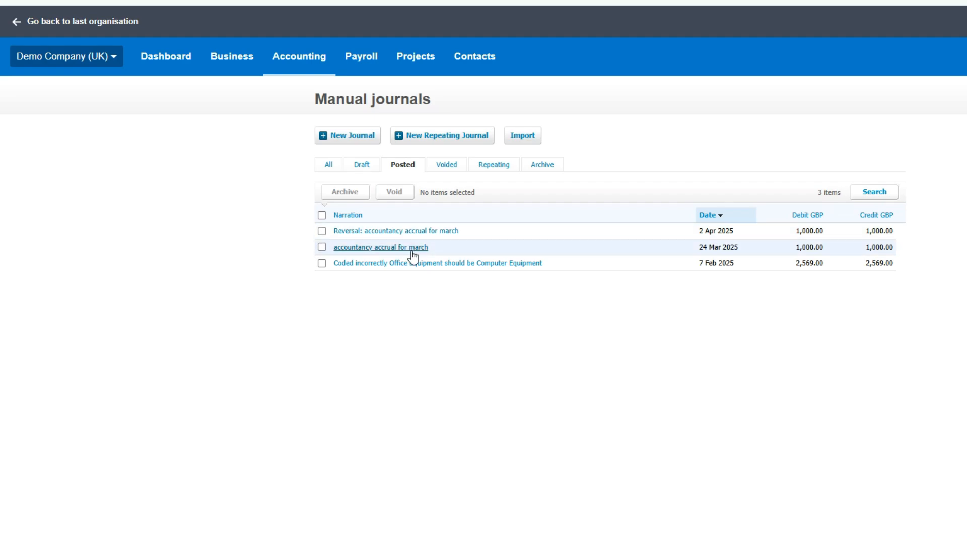
- Start a new repeating journal with first journal date 1 Feb 2025, repeating every 1 month
{"action": "left_click", "coordinate": [459, 139]}
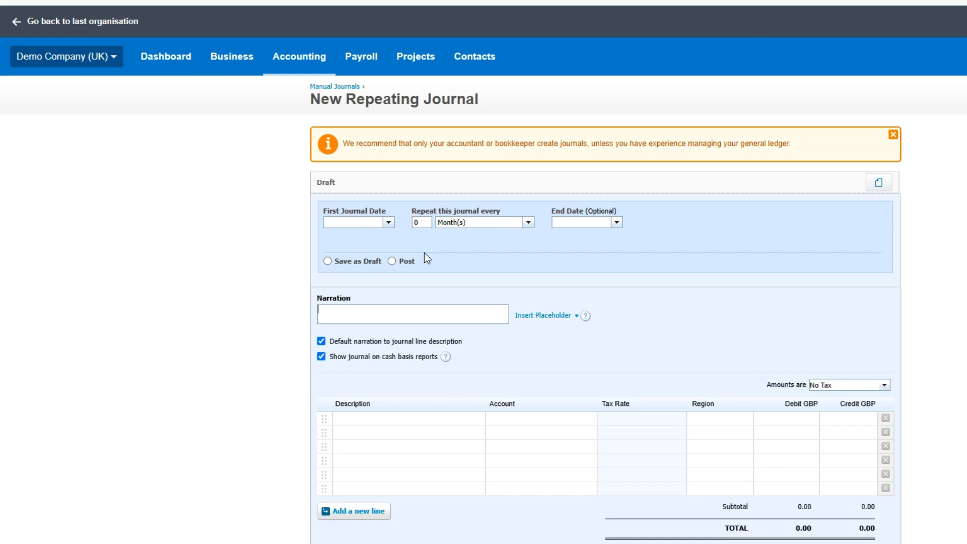
{"action": "left_click", "coordinate": [389, 223]}
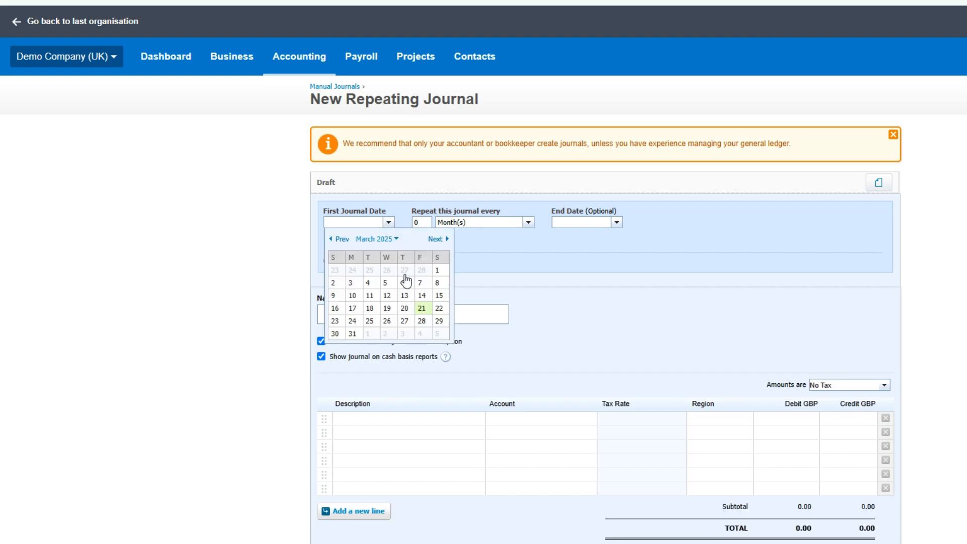
{"action": "left_click", "coordinate": [341, 240]}
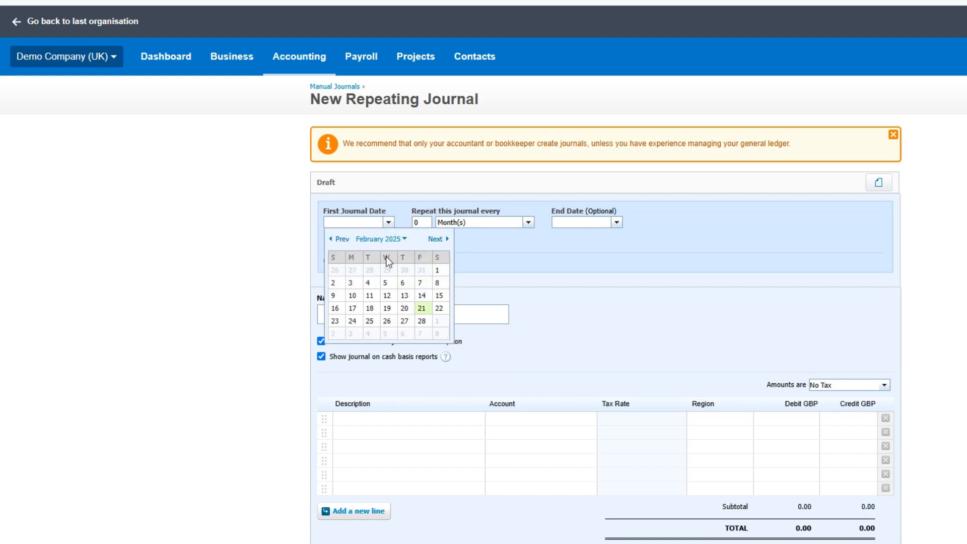
{"action": "left_click", "coordinate": [437, 271]}
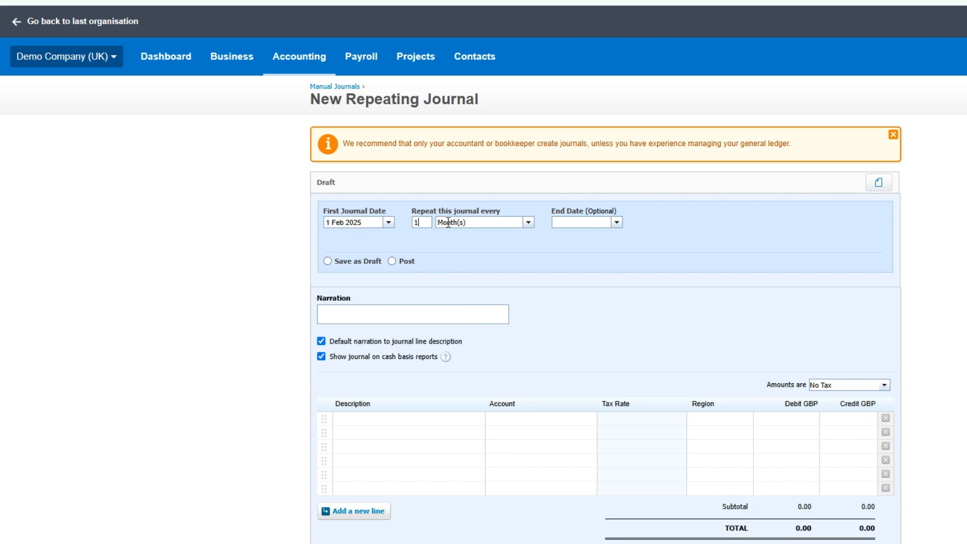
{"action": "key", "text": "BackSpace"}
{"action": "type", "text": "1"}
{"action": "left_click", "coordinate": [528, 222]}
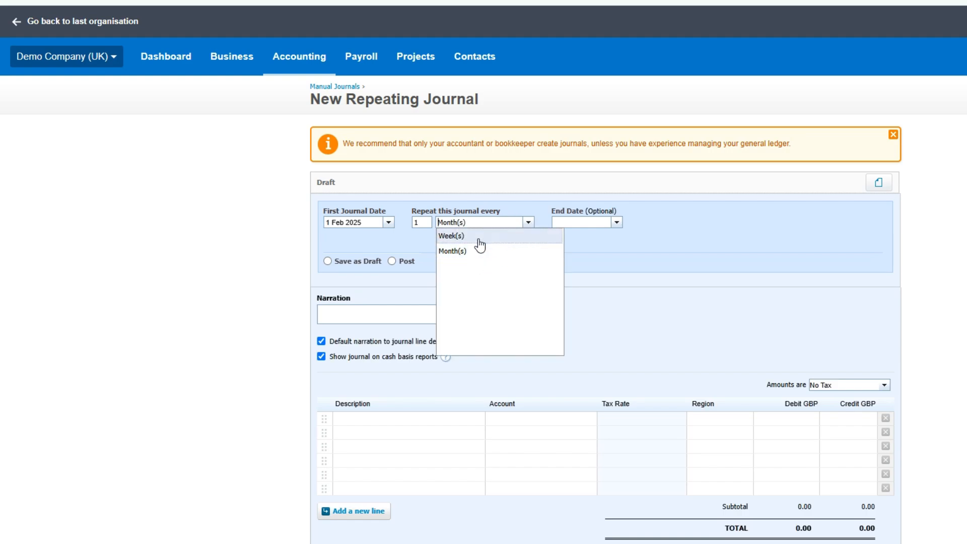
{"action": "left_click", "coordinate": [529, 259]}
- Set the repeating journal's end date to 31 Jan 2026
{"action": "left_click", "coordinate": [616, 222]}
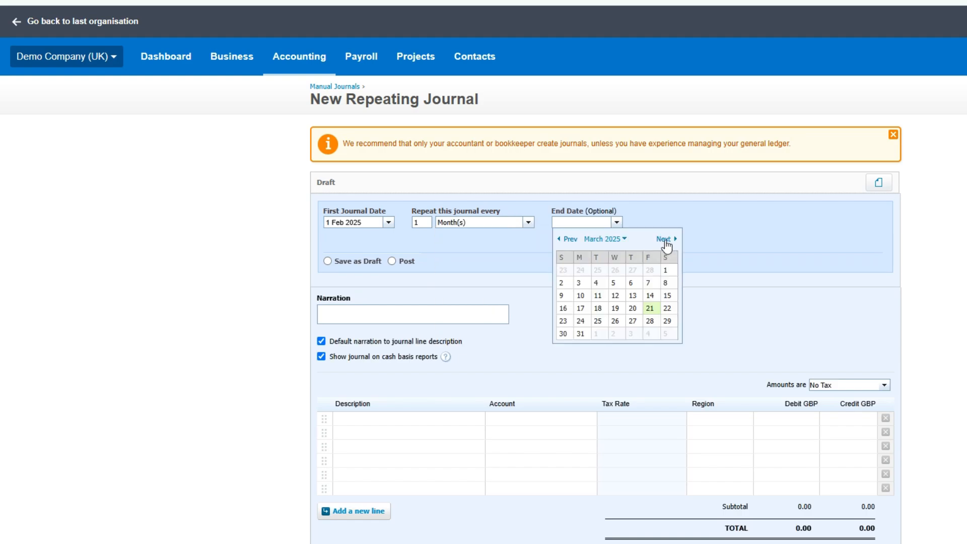
{"action": "double_click", "coordinate": [664, 240]}
{"action": "double_click", "coordinate": [664, 240]}
{"action": "double_click", "coordinate": [664, 240]}
{"action": "double_click", "coordinate": [664, 240]}
{"action": "left_click", "coordinate": [664, 240]}
{"action": "left_click", "coordinate": [664, 239]}
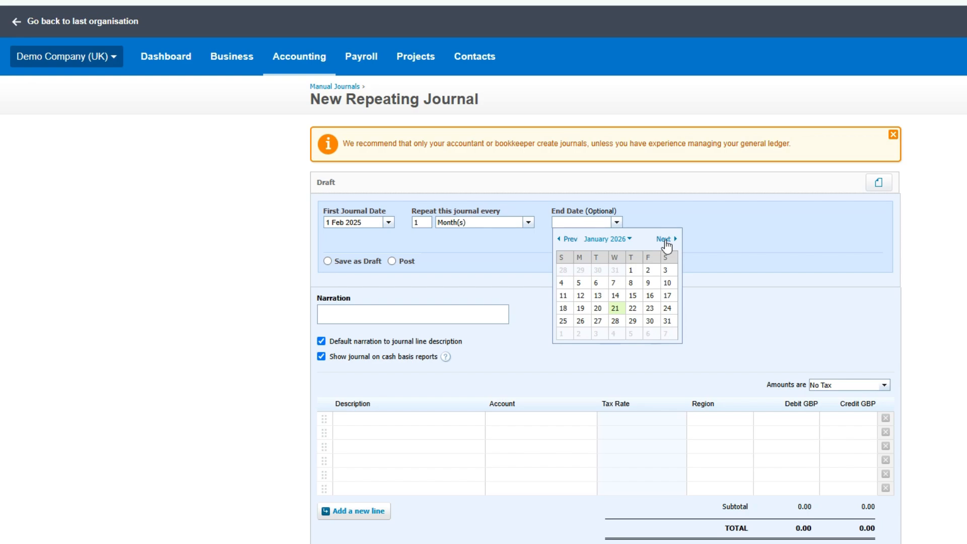
{"action": "left_click", "coordinate": [666, 321]}
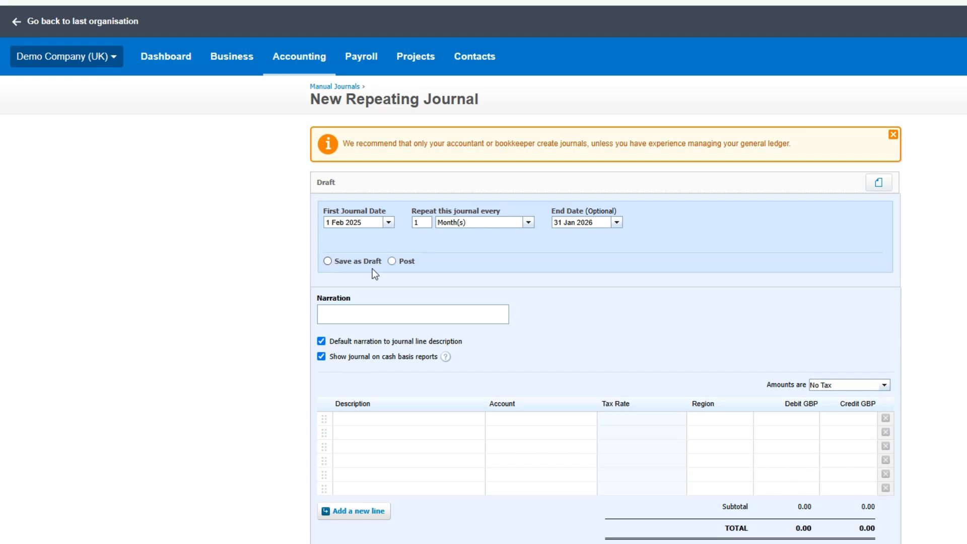
- Set the repeating journal to Post and enter the narration "Prepayment of ins - for" followed by the Month Year placeholder
{"action": "left_click", "coordinate": [392, 261]}
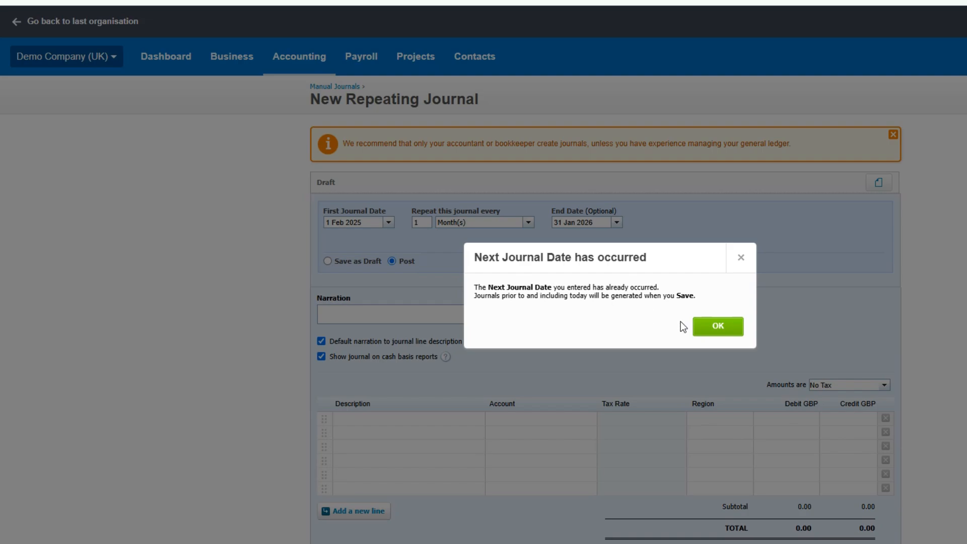
{"action": "left_click", "coordinate": [734, 324]}
{"action": "type", "text": "Prepayments"}
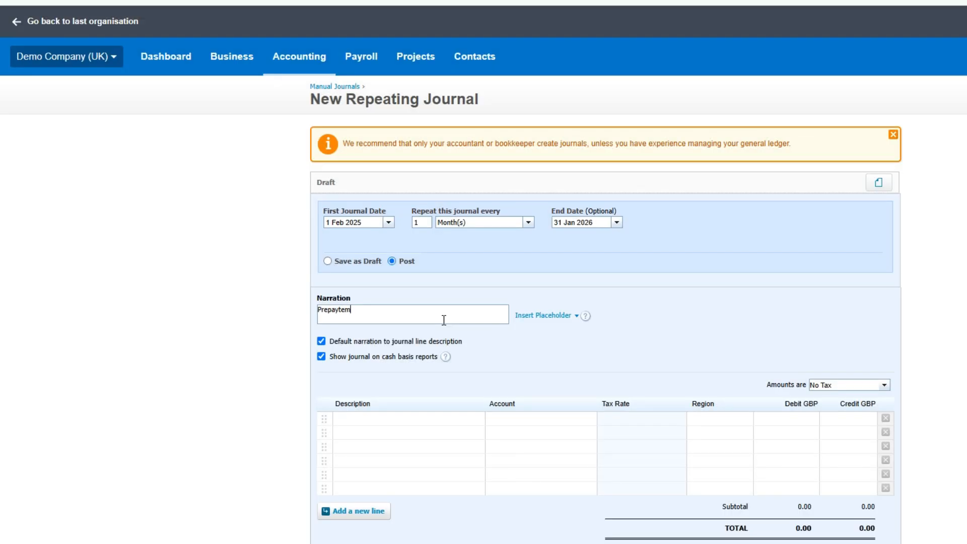
{"action": "key", "text": "BackSpace"}
{"action": "key", "text": "BackSpace"}
{"action": "key", "text": "BackSpace"}
{"action": "key", "text": "BackSpace"}
{"action": "key", "text": "BackSpace"}
{"action": "type", "text": "ment of ins - for"}
{"action": "left_click", "coordinate": [576, 317]}
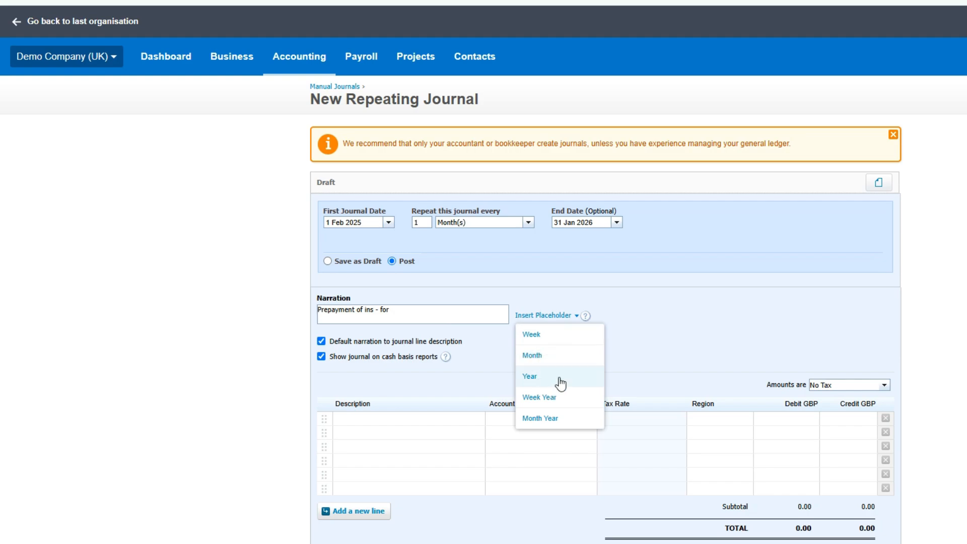
{"action": "left_click", "coordinate": [549, 420]}
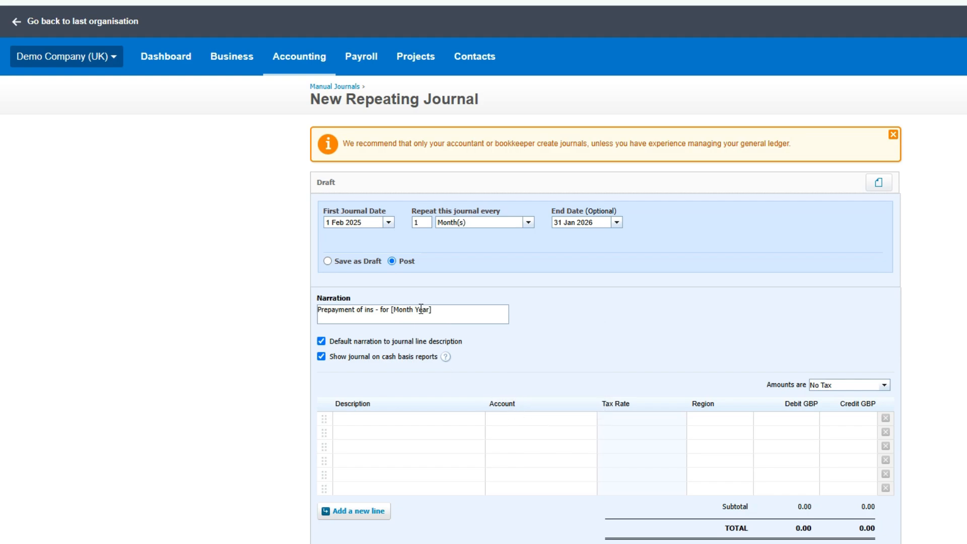
- Exclude the journal from cash basis reports and fill the first line with the default narration, account 433 - Insurance and a debit of 100
{"action": "left_click", "coordinate": [402, 419]}
{"action": "left_click", "coordinate": [541, 419]}
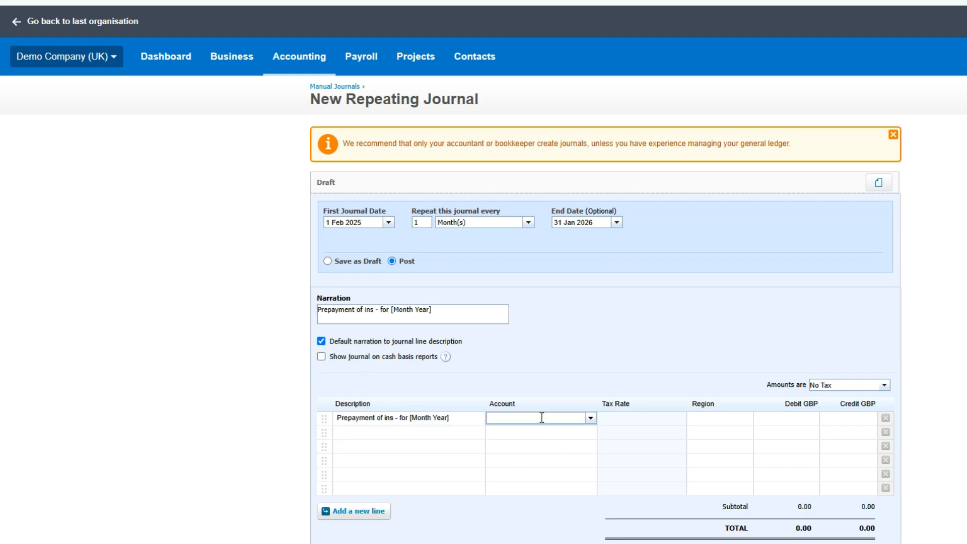
{"action": "type", "text": "insu"}
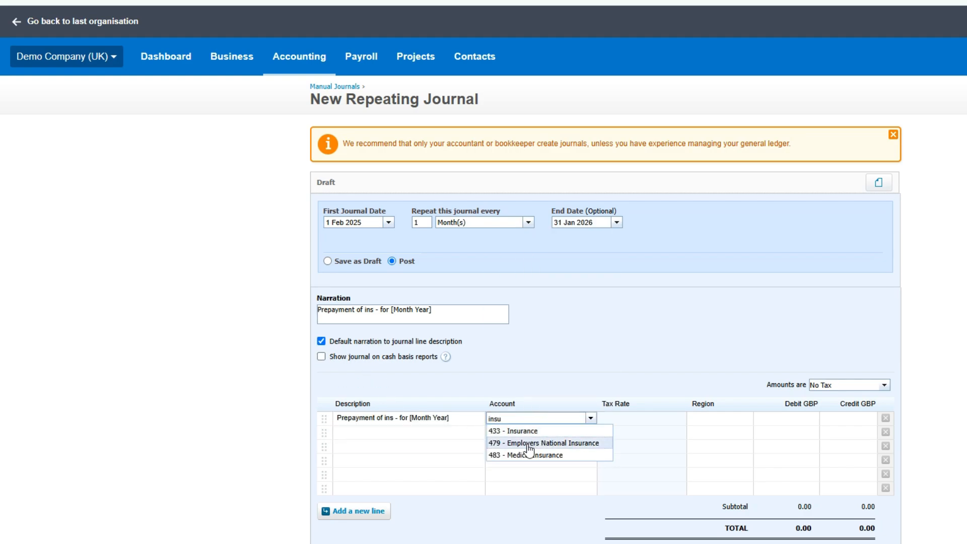
{"action": "left_click", "coordinate": [514, 428]}
{"action": "left_click", "coordinate": [785, 419]}
{"action": "type", "text": "100"}
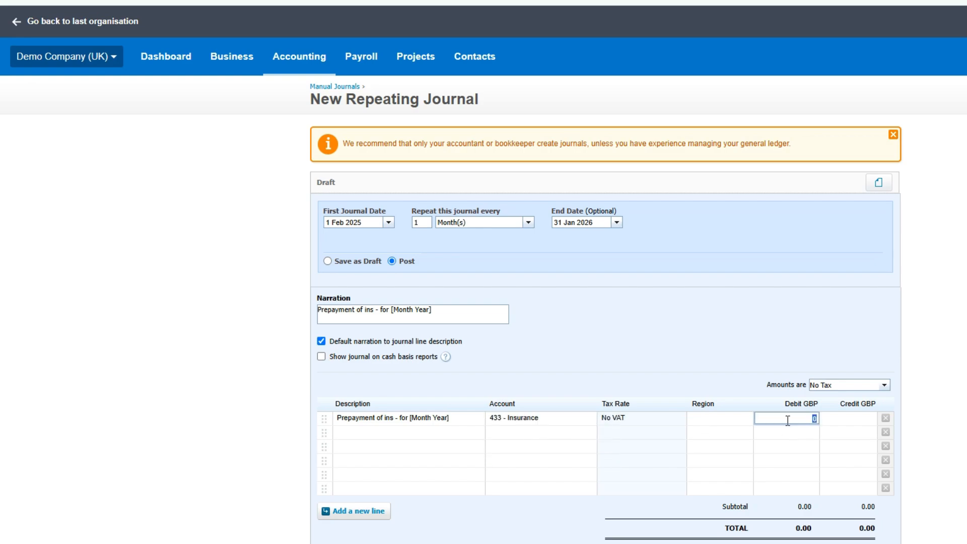
- Fill the second journal line with the default narration, account 620 - Prepayments and the balancing credit of 100
{"action": "left_click", "coordinate": [379, 433]}
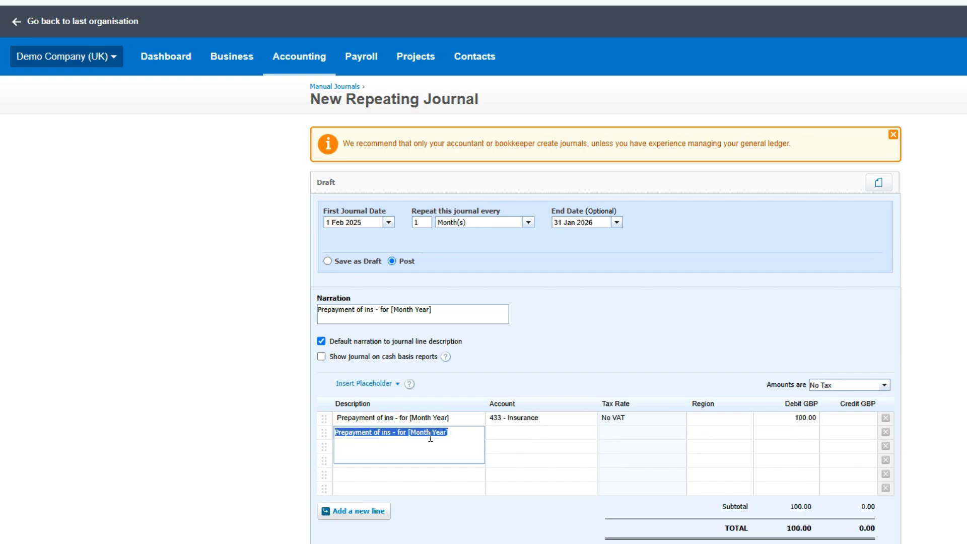
{"action": "left_click", "coordinate": [510, 432]}
{"action": "type", "text": "pre"}
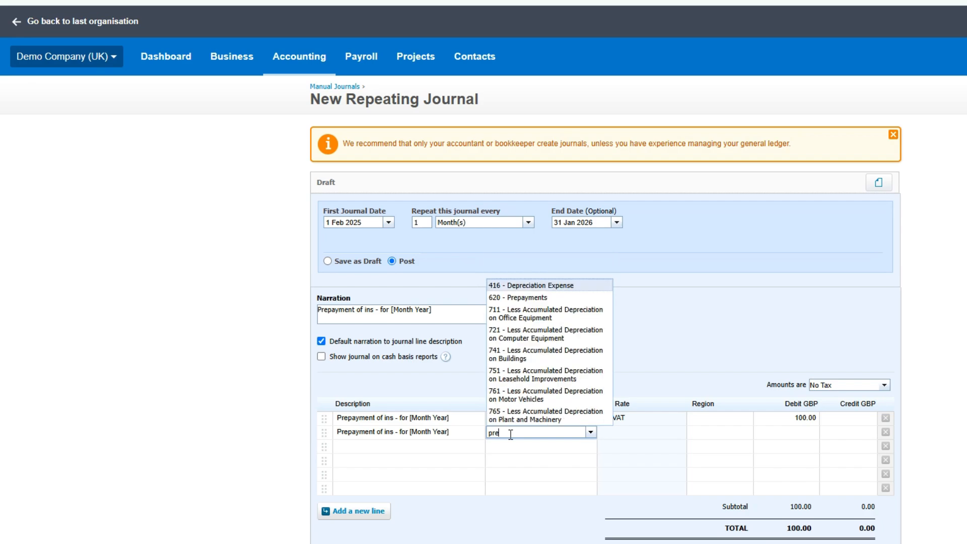
{"action": "left_click", "coordinate": [519, 297]}
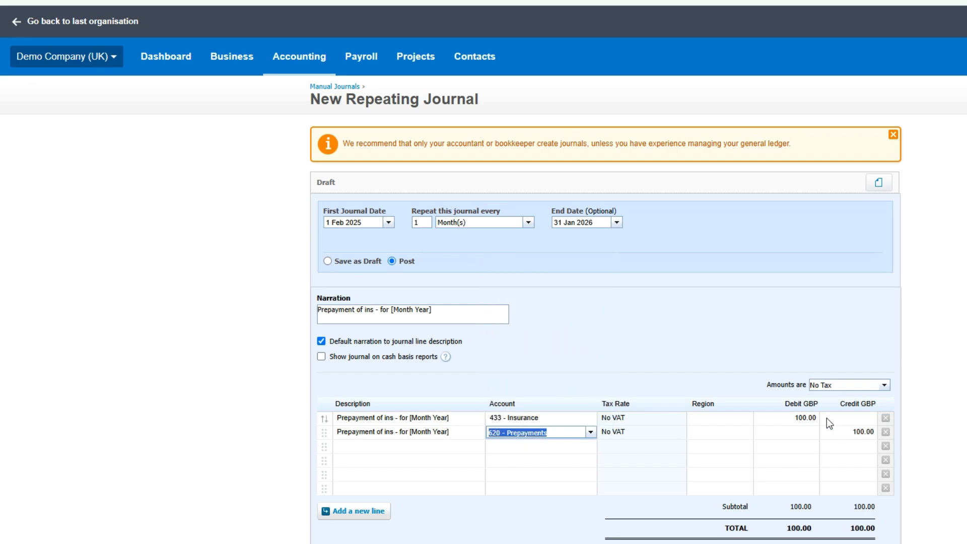
- Preview how the placeholders resolve in the narration and line descriptions, and close the preview
{"action": "scroll", "coordinate": [806, 434], "scroll_direction": "down", "scroll_amount": 1}
{"action": "scroll", "coordinate": [769, 433], "scroll_direction": "down", "scroll_amount": 1}
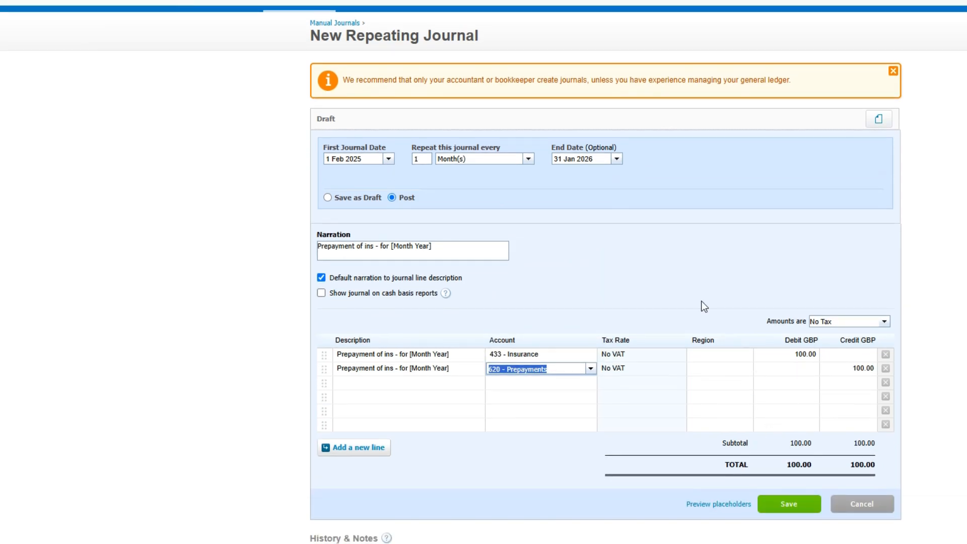
{"action": "scroll", "coordinate": [730, 341], "scroll_direction": "up", "scroll_amount": 1}
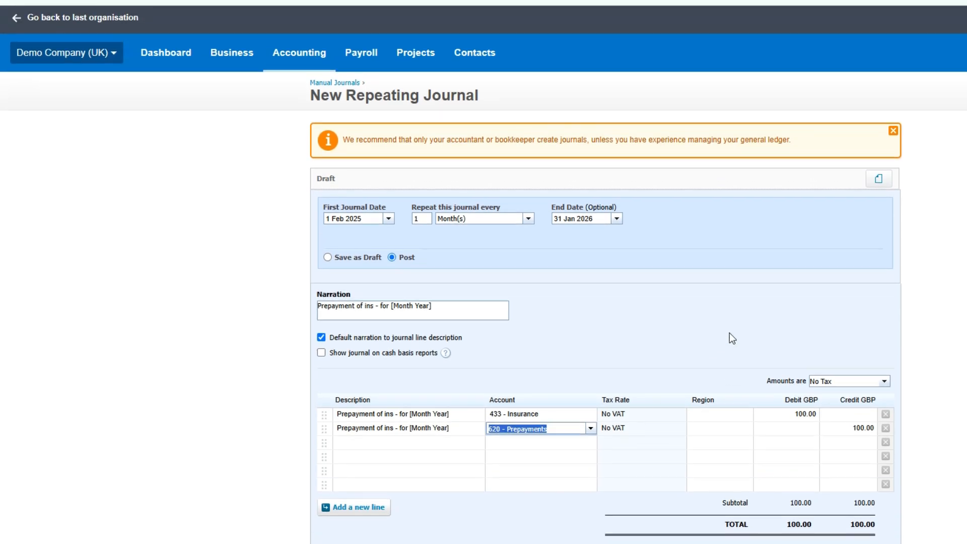
{"action": "scroll", "coordinate": [729, 333], "scroll_direction": "down", "scroll_amount": 2}
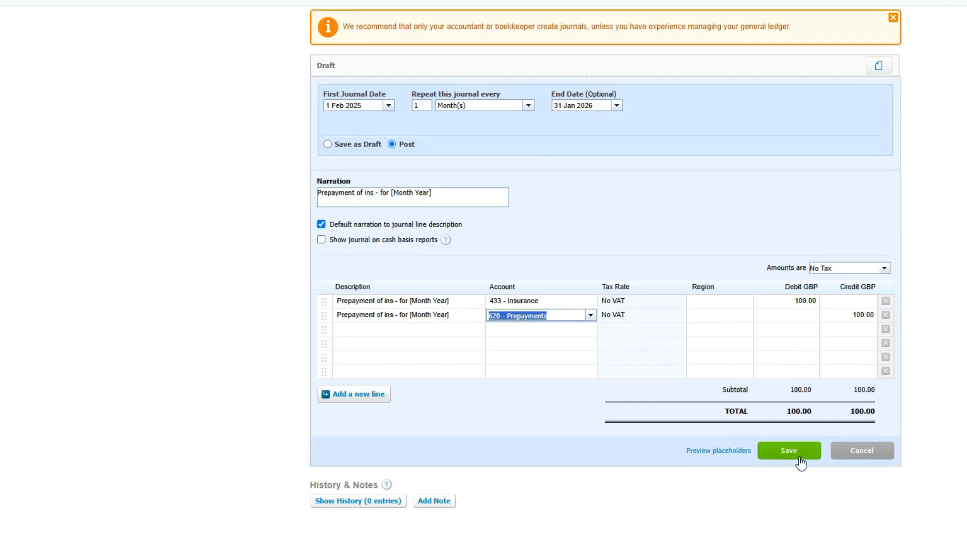
{"action": "left_click", "coordinate": [734, 455]}
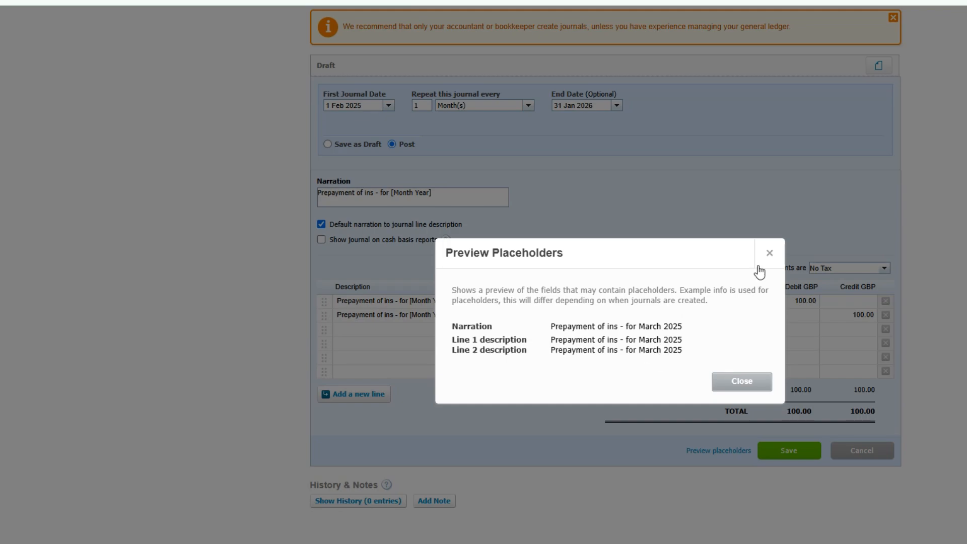
{"action": "left_click", "coordinate": [769, 253]}
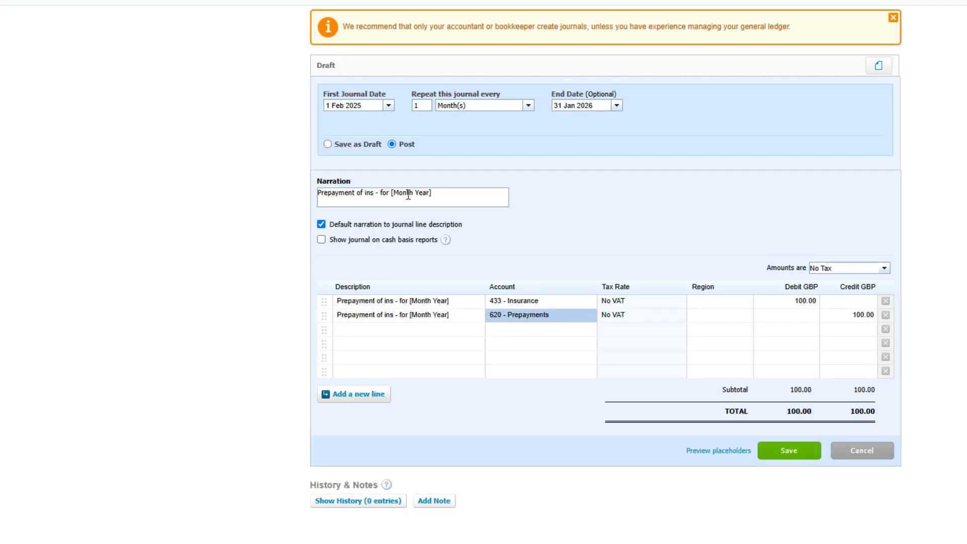
- Save the repeating journal and show the list of posted manual journals
{"action": "left_click", "coordinate": [789, 457]}
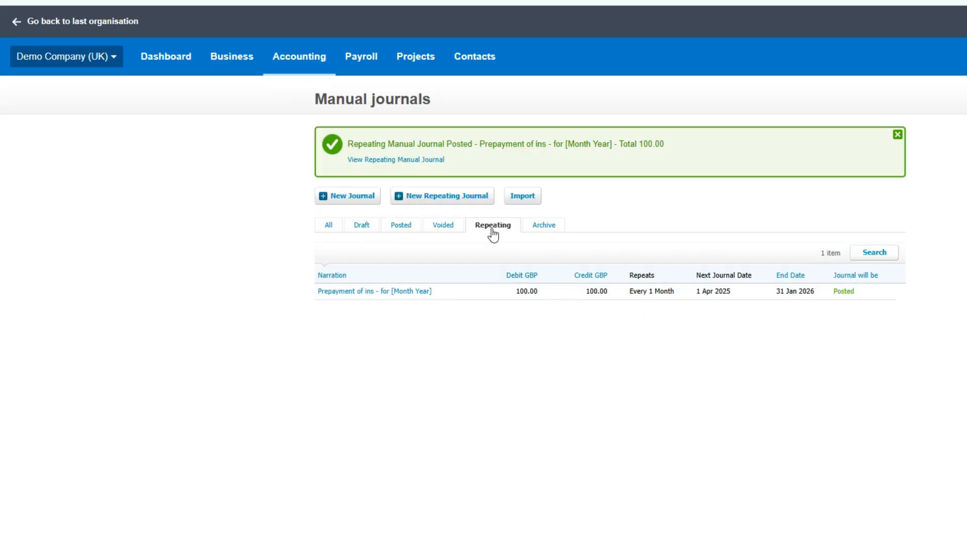
{"action": "left_click", "coordinate": [395, 229]}
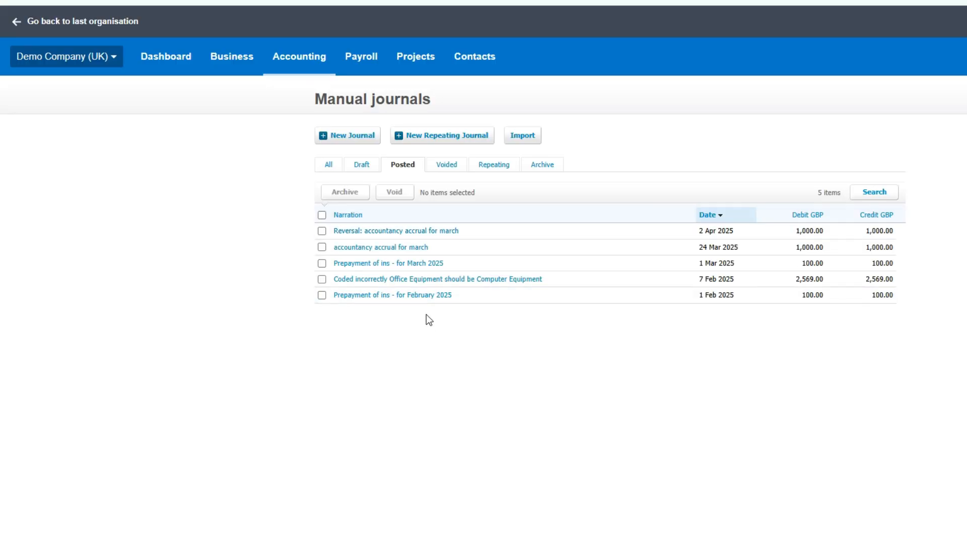